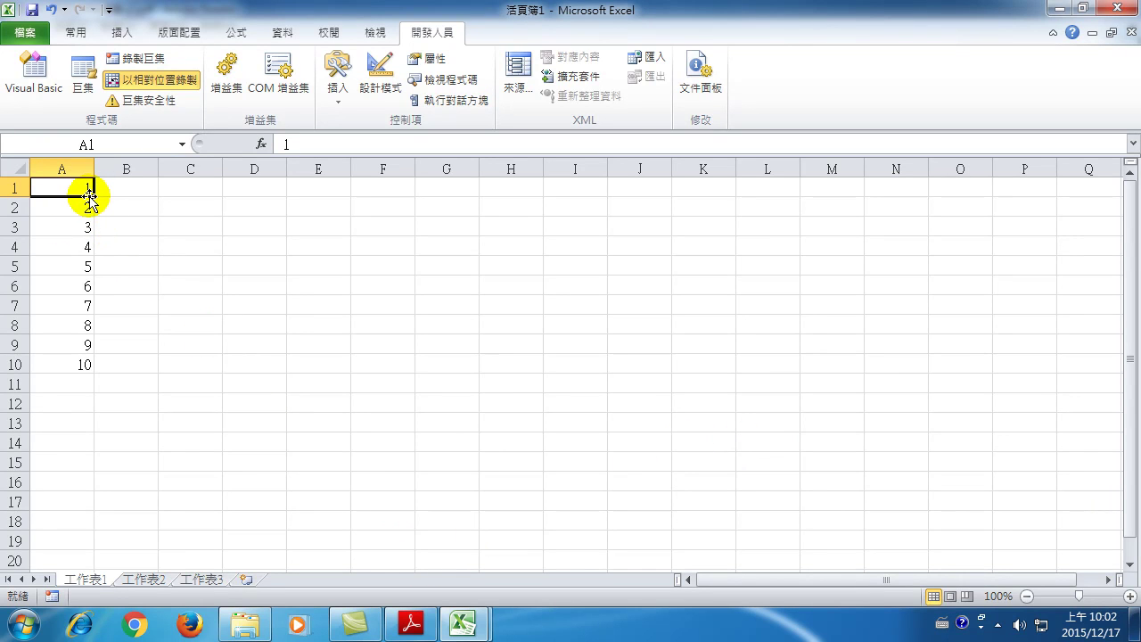
- Enter the starting value 1 in cell C1
left_click(193, 187)
type("1")
key("Return")
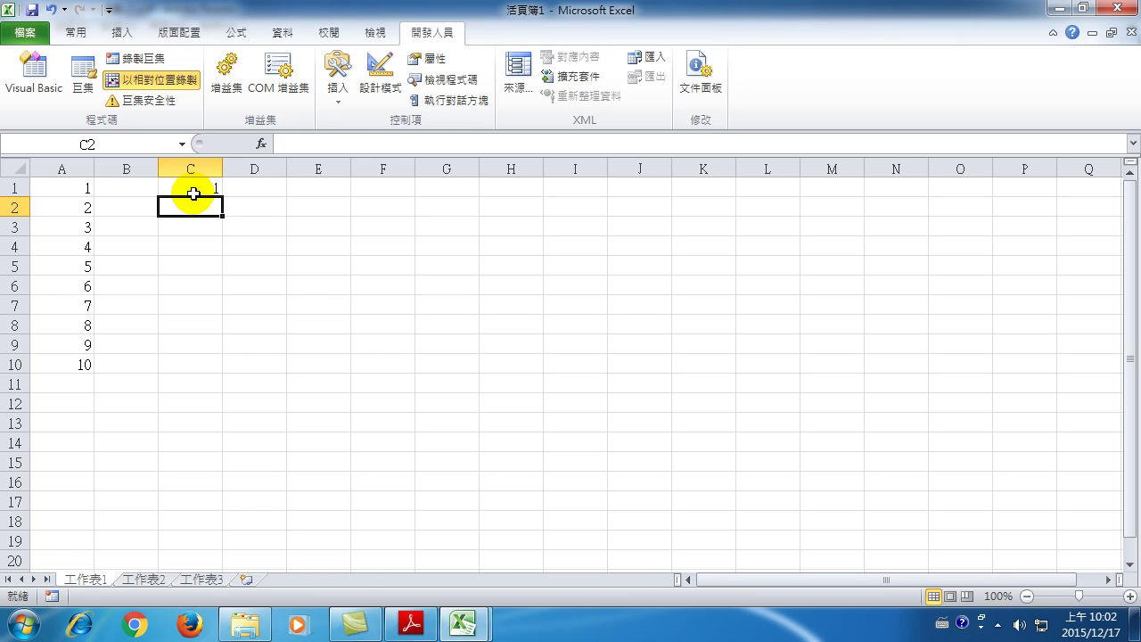
- Extend C1 down to C10 and switch the Auto Fill option to Fill Series (以數列方式填滿) for 1–10
left_click(191, 187)
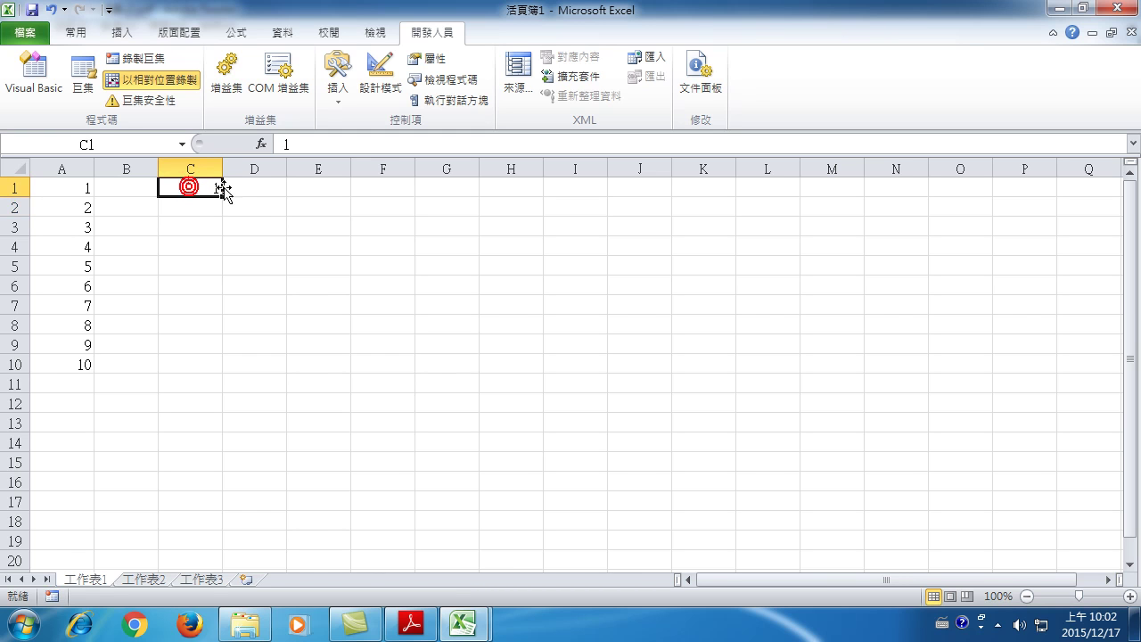
left_click_drag(222, 196, 218, 370)
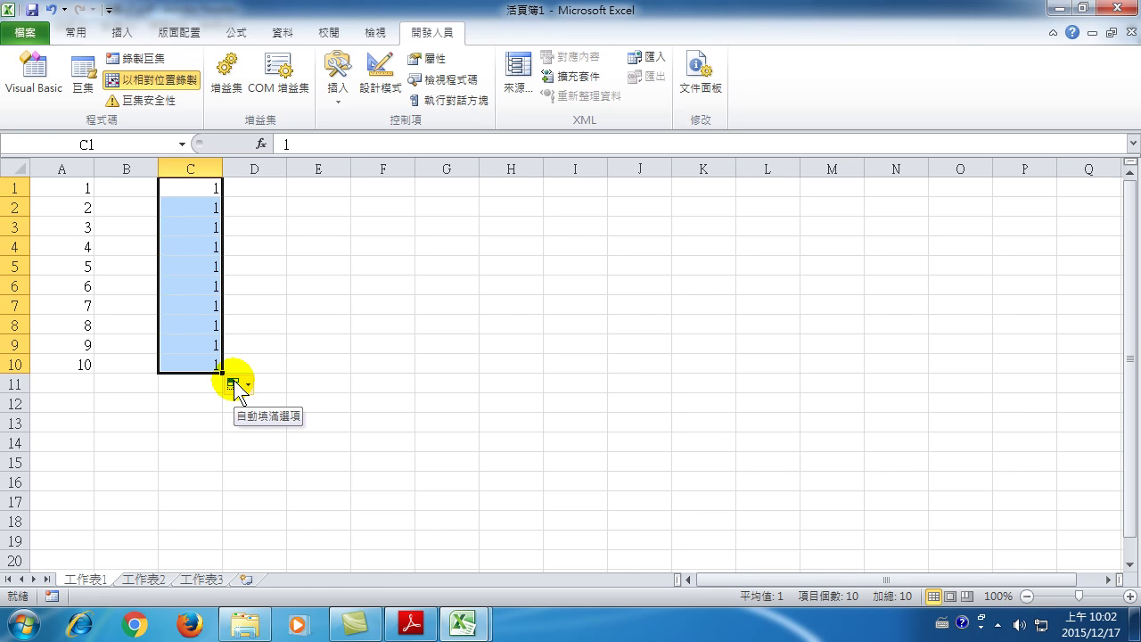
left_click(238, 385)
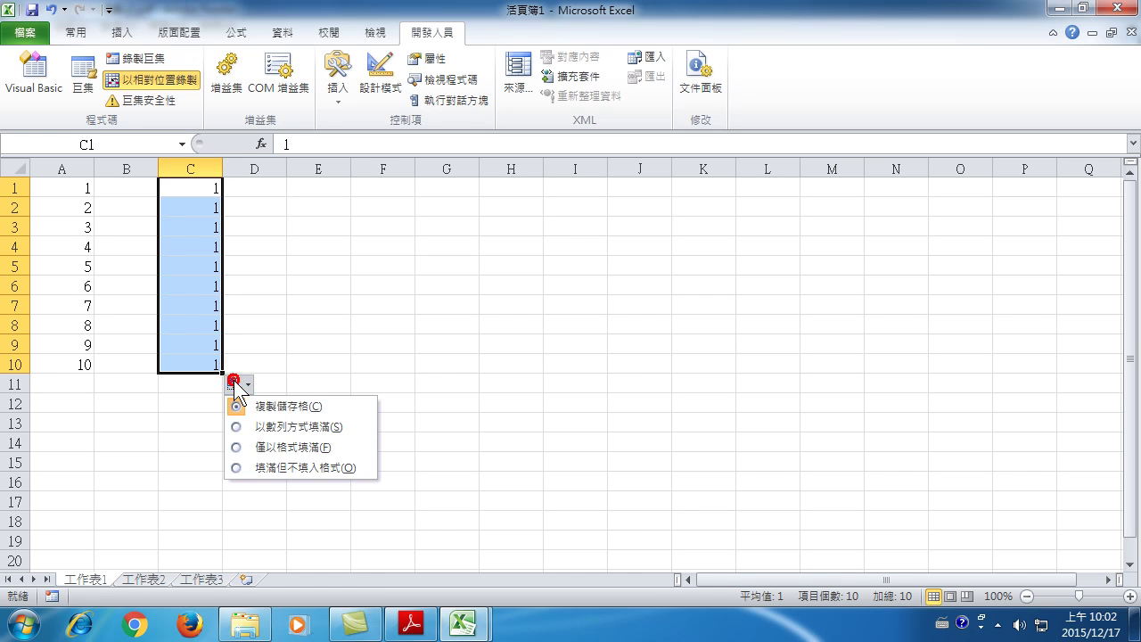
left_click(279, 428)
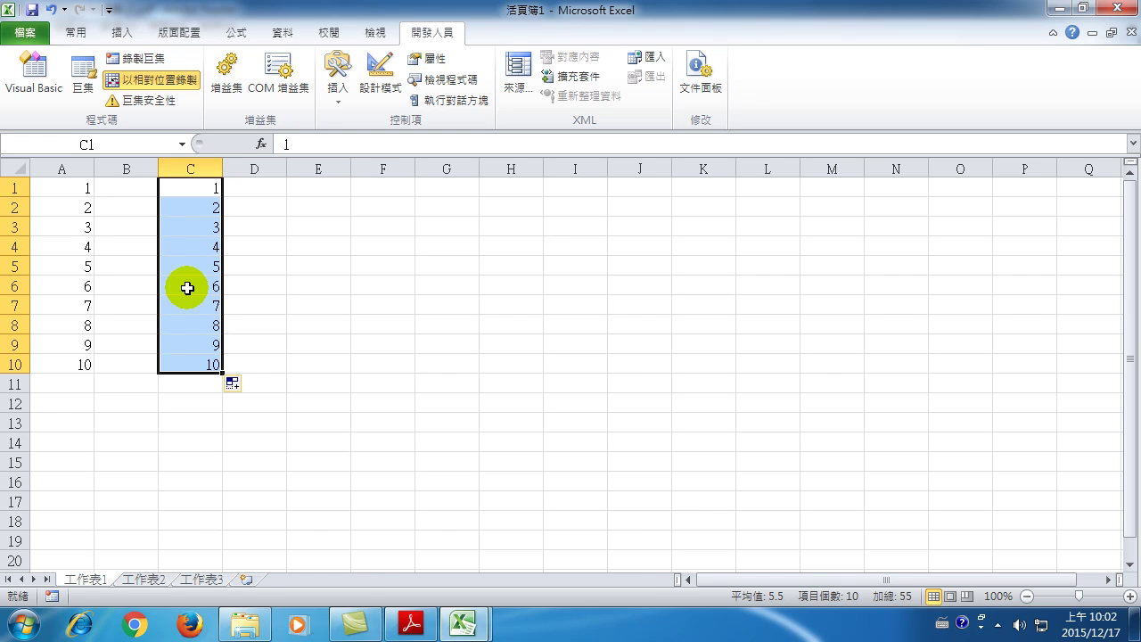
- Select columns A through D and delete them
left_click(445, 189)
left_click(431, 189)
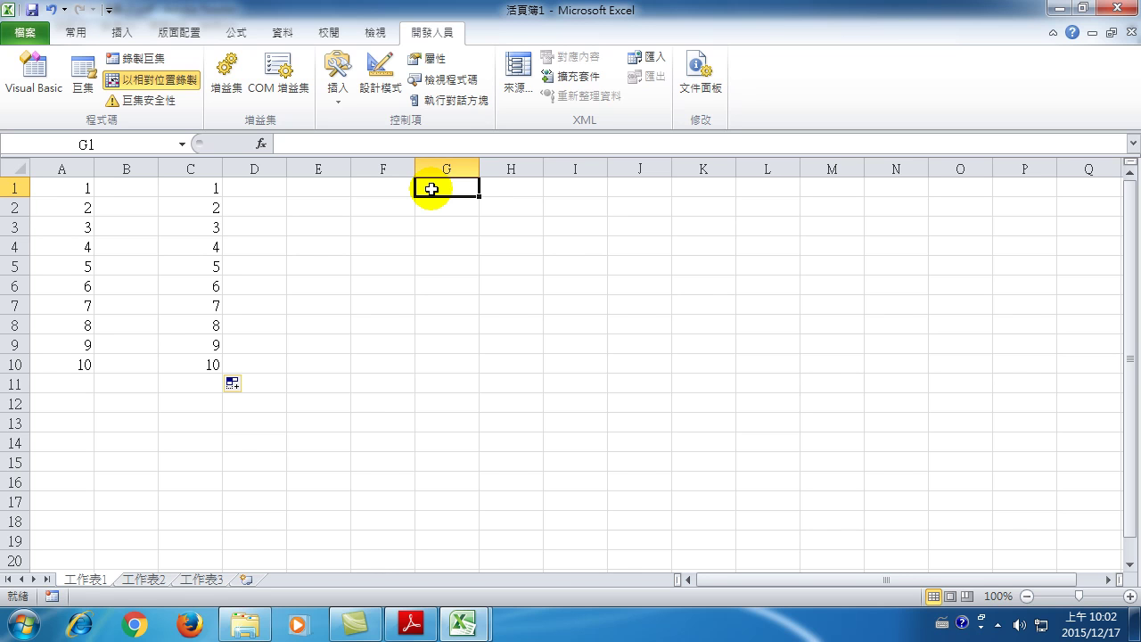
key("ctrl+a")
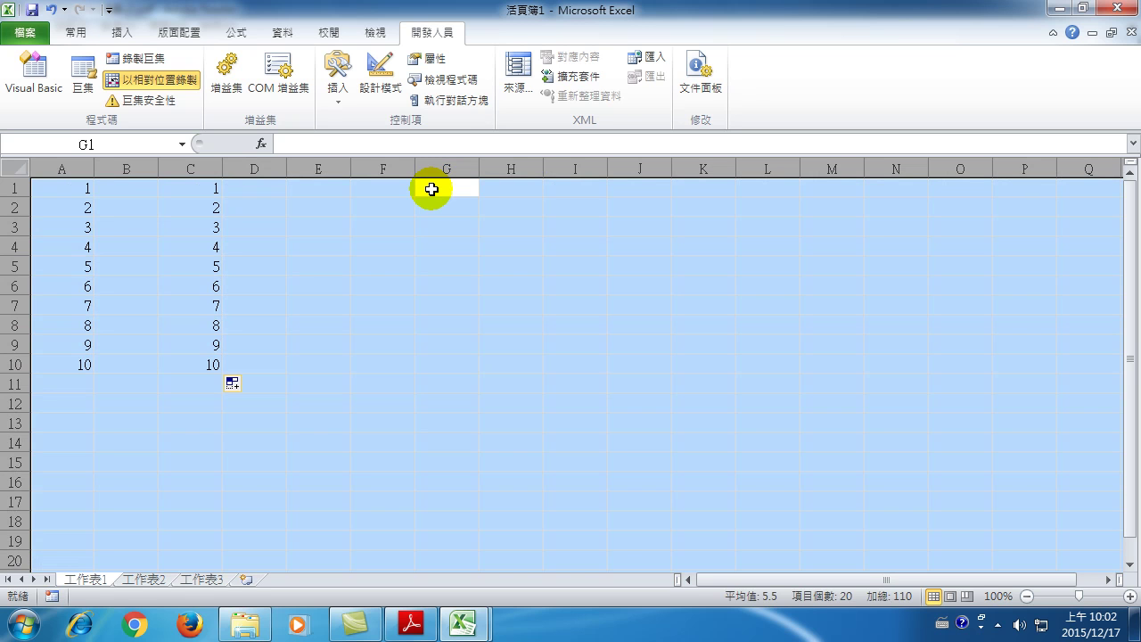
left_click(61, 207)
left_click_drag(58, 169, 246, 194)
right_click(237, 212)
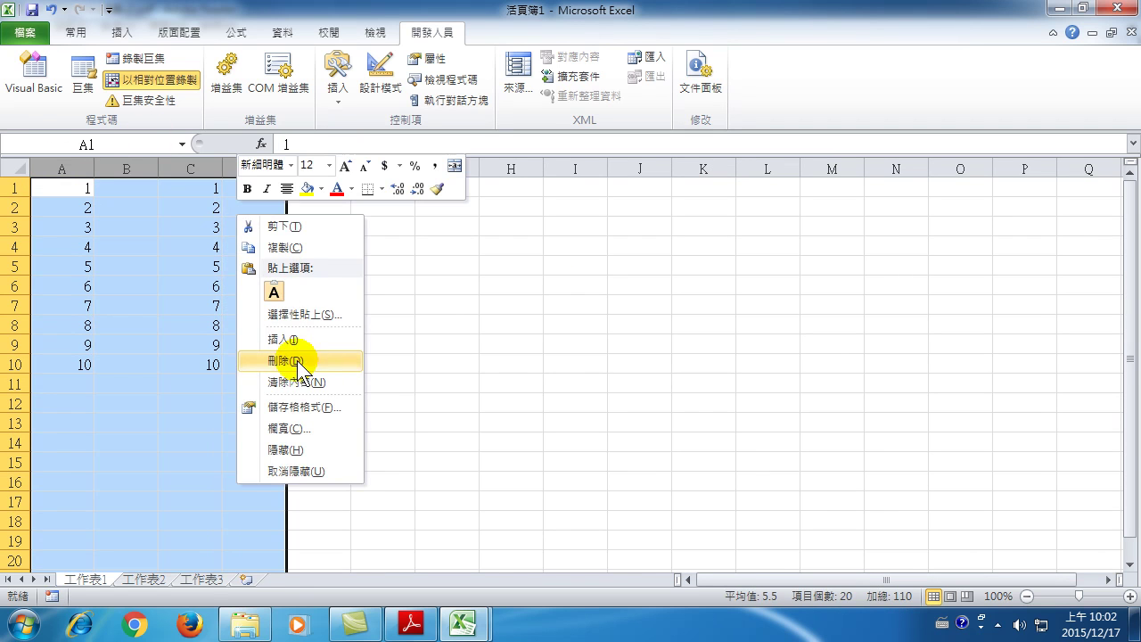
left_click(293, 357)
- Enter a fresh starting value of 1 in cell A1
left_click(71, 187)
type("1")
key("Return")
left_click(73, 188)
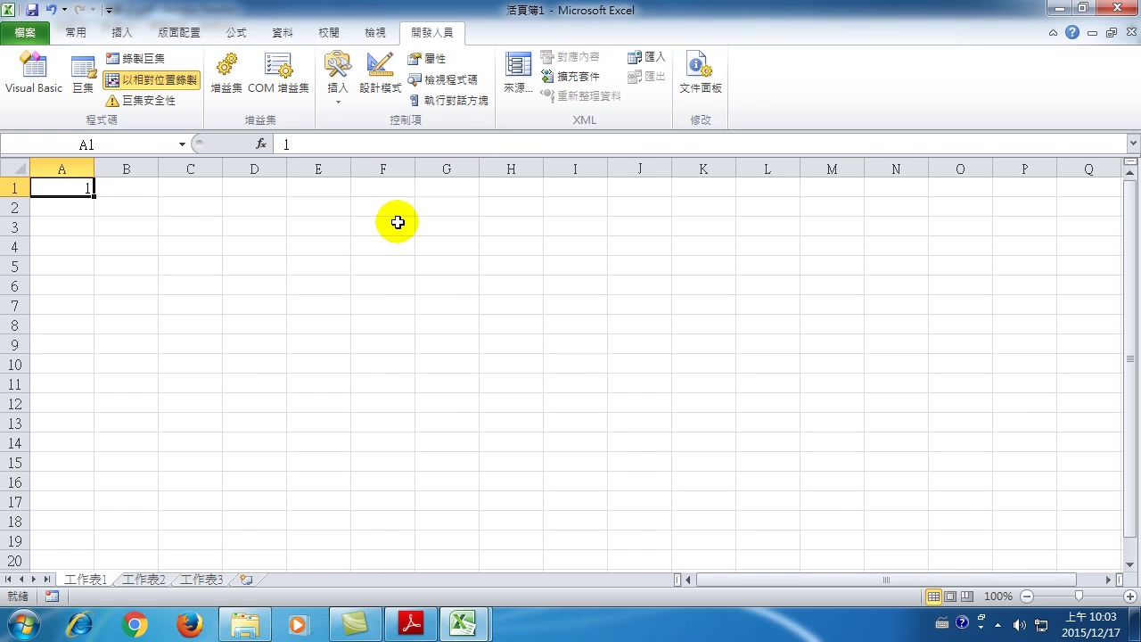
left_click(319, 182)
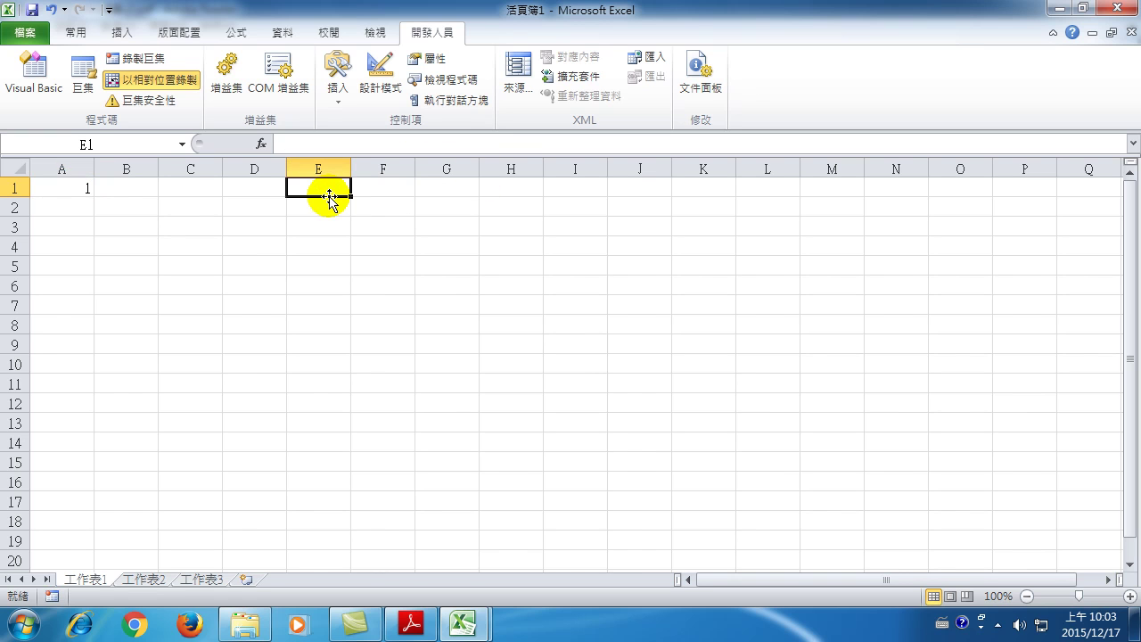
type("5")
key("Return")
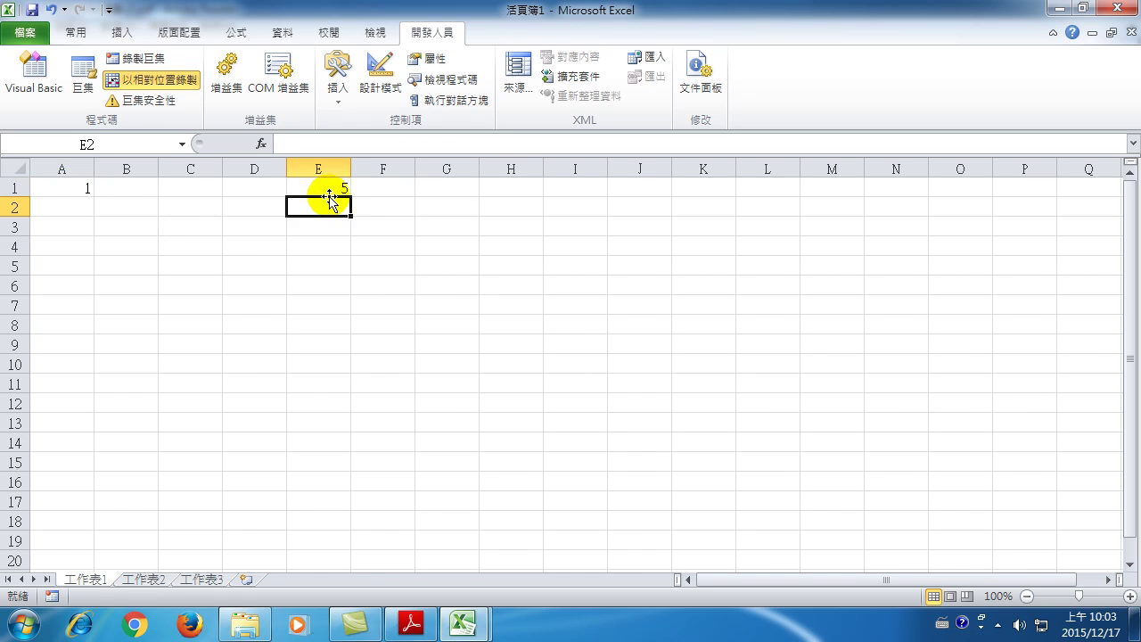
left_click(311, 186)
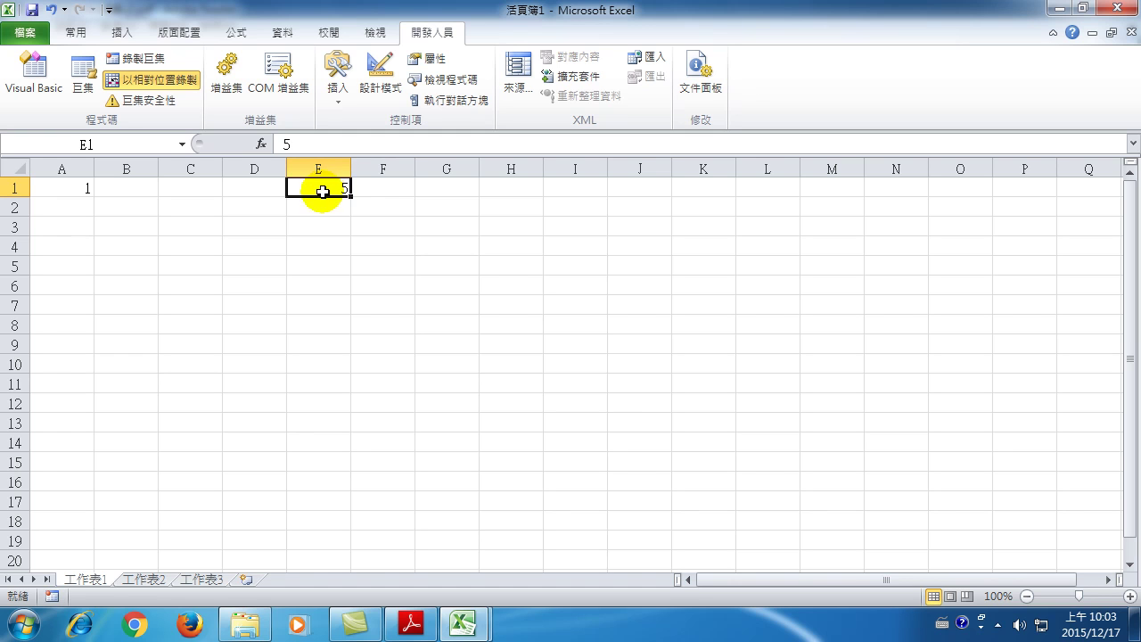
key("Delete")
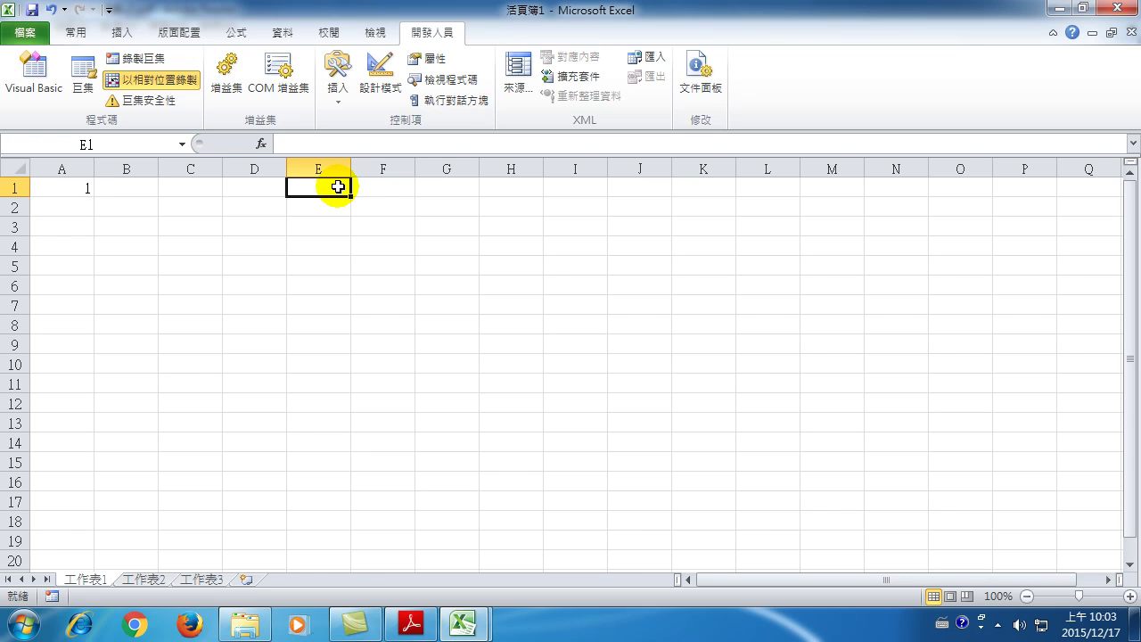
left_click(67, 189)
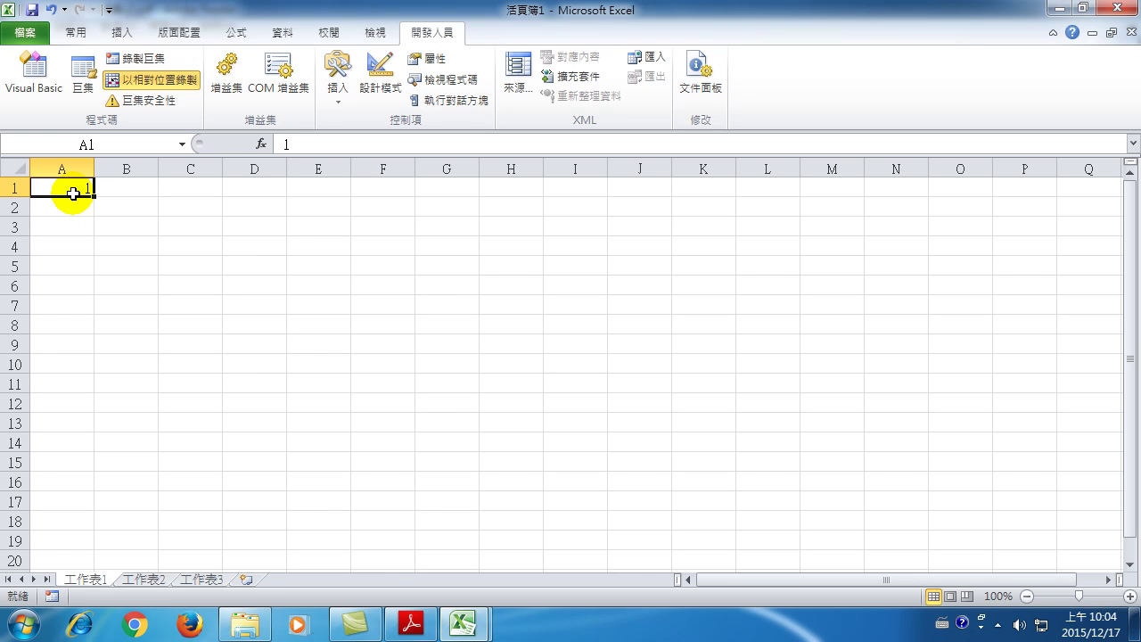
- Enter 5 in E1, reselect A1 as the start cell, and open Record Macro (錄製巨集)
left_click(315, 189)
left_click(300, 187)
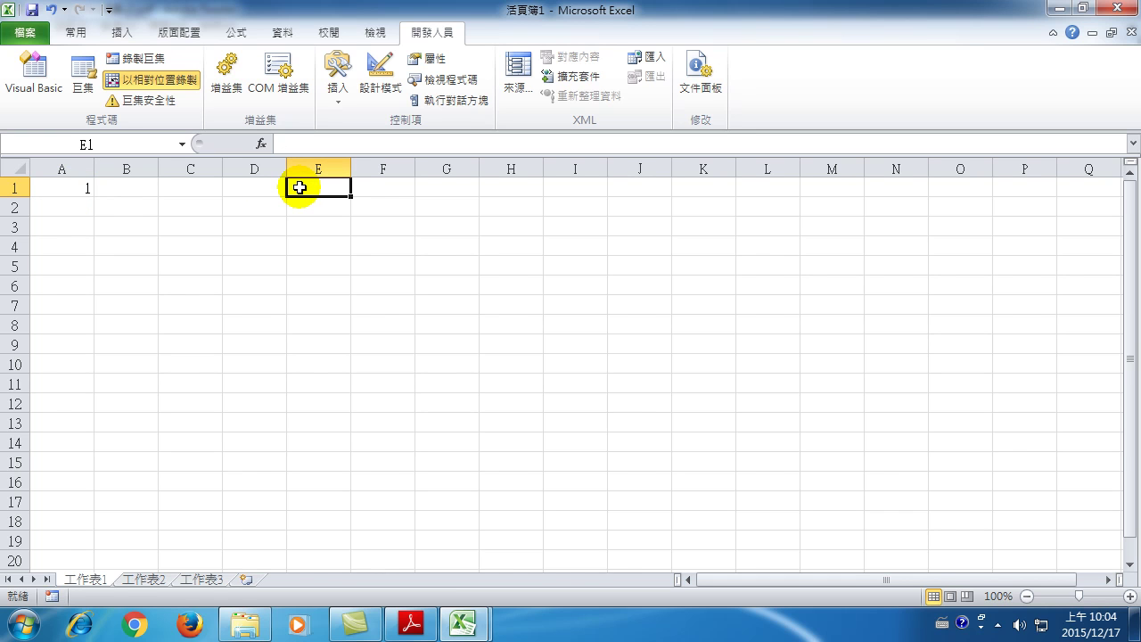
type("5")
key("Return")
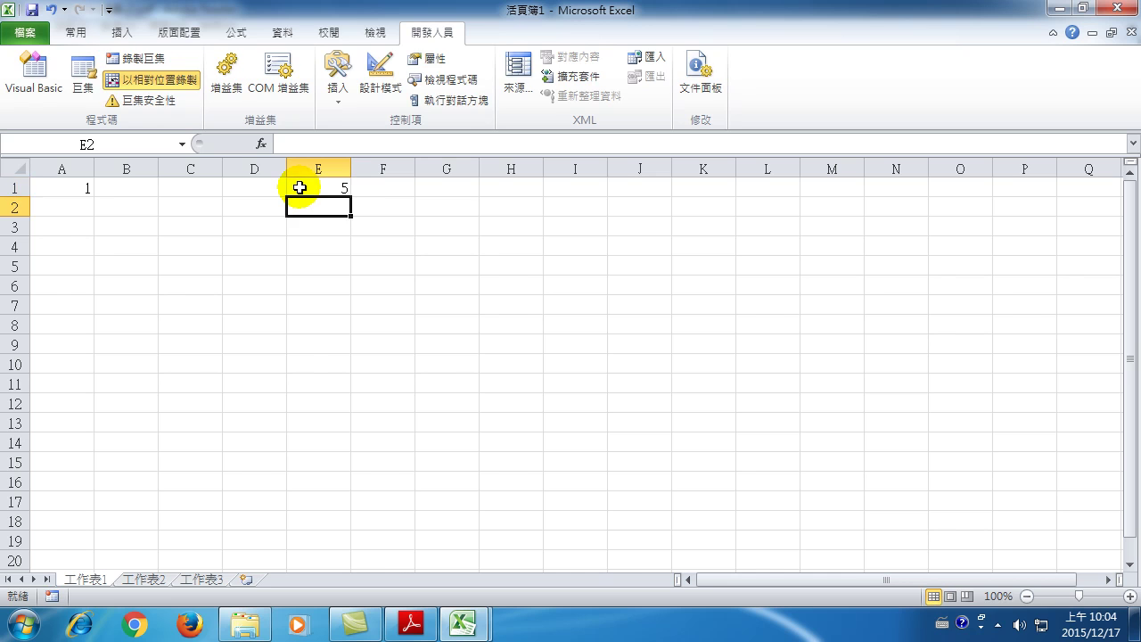
left_click(333, 185)
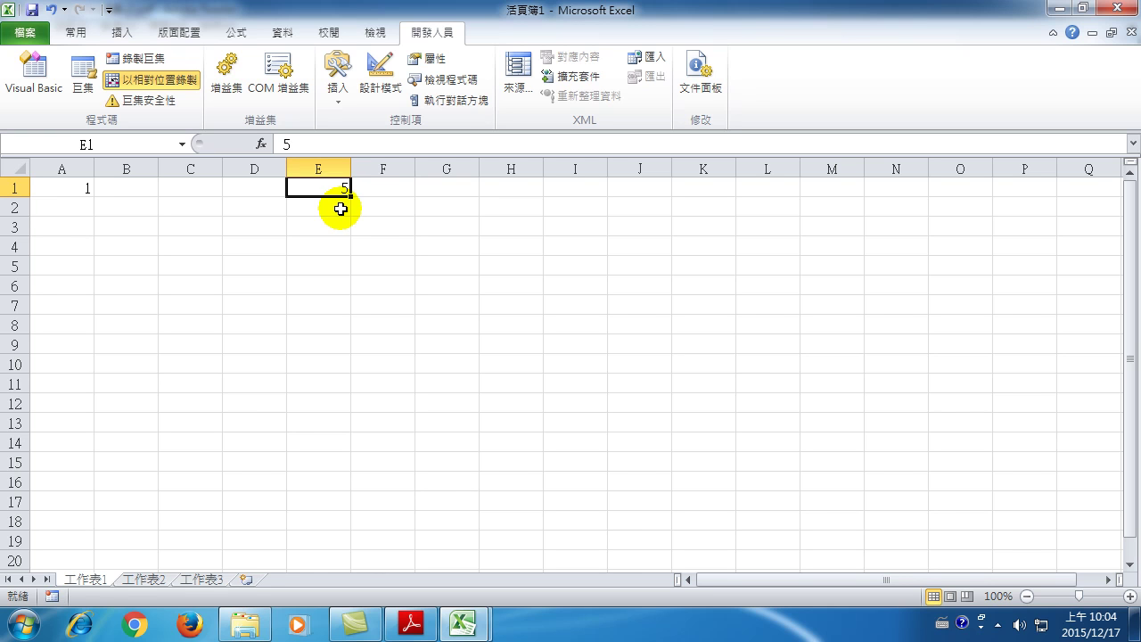
left_click(77, 189)
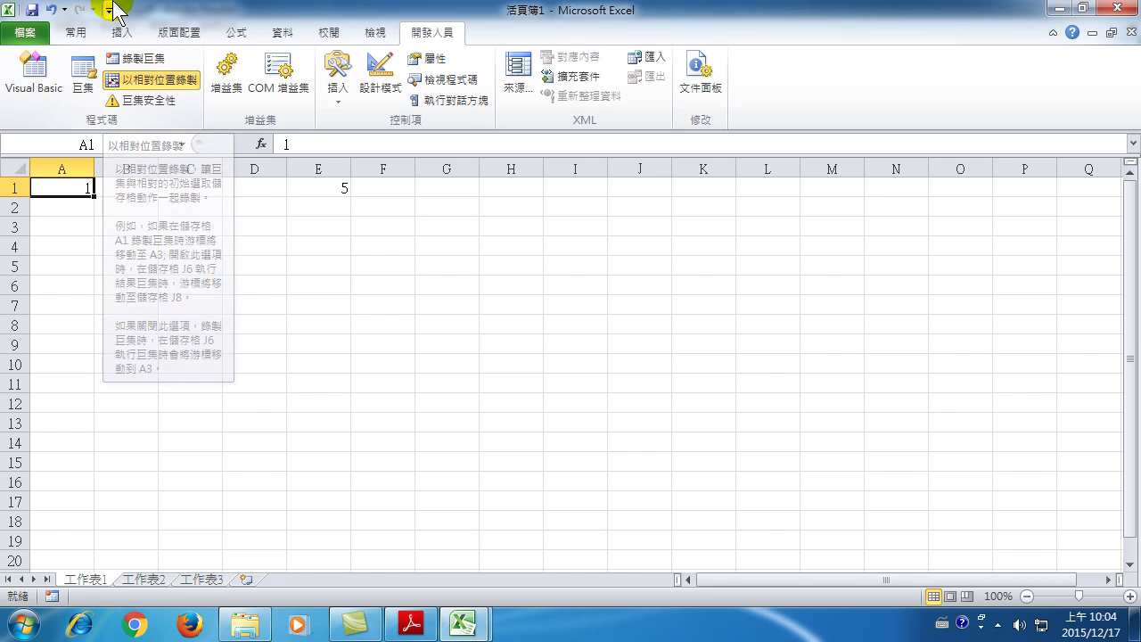
left_click(136, 59)
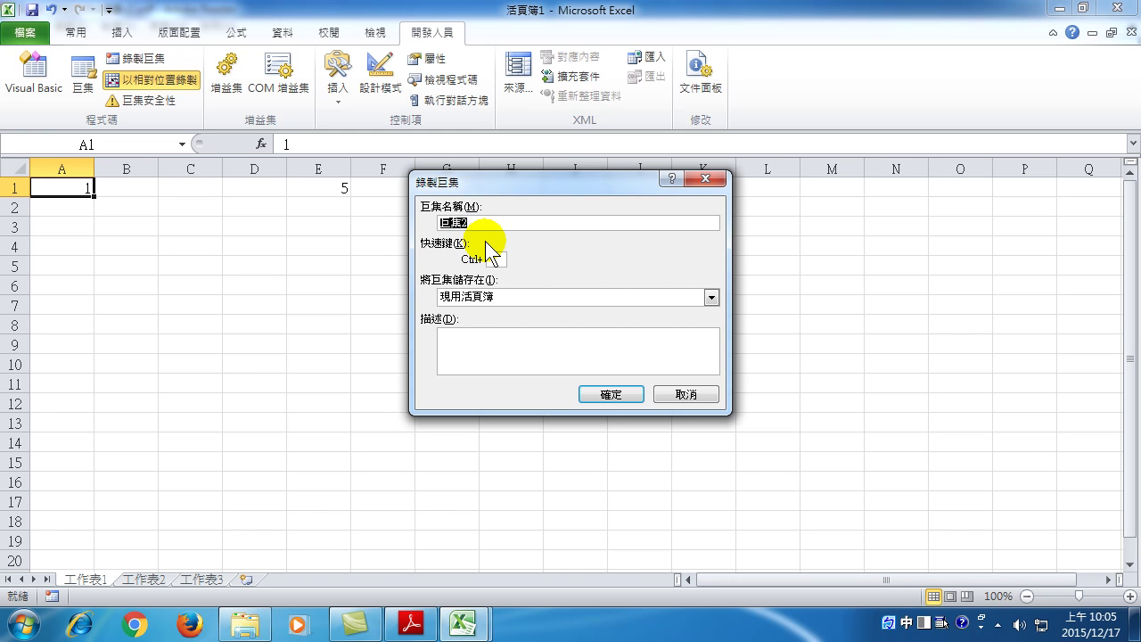
- Name the macro 自動填滿十格_20151217 instead of 巨集2 and start recording
type("自動")
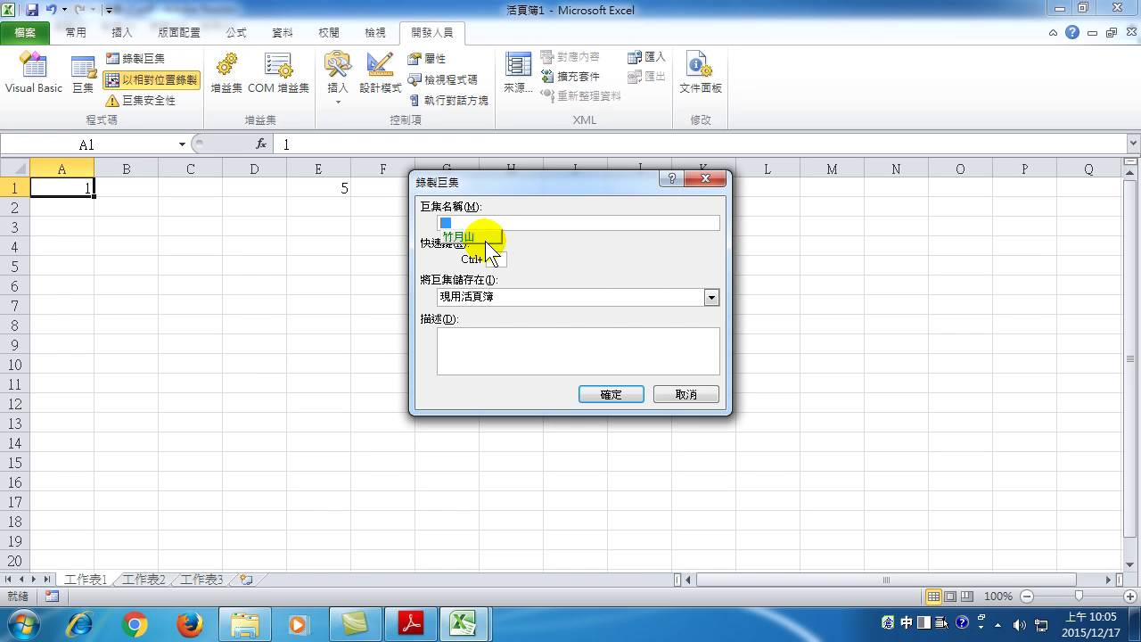
type("填")
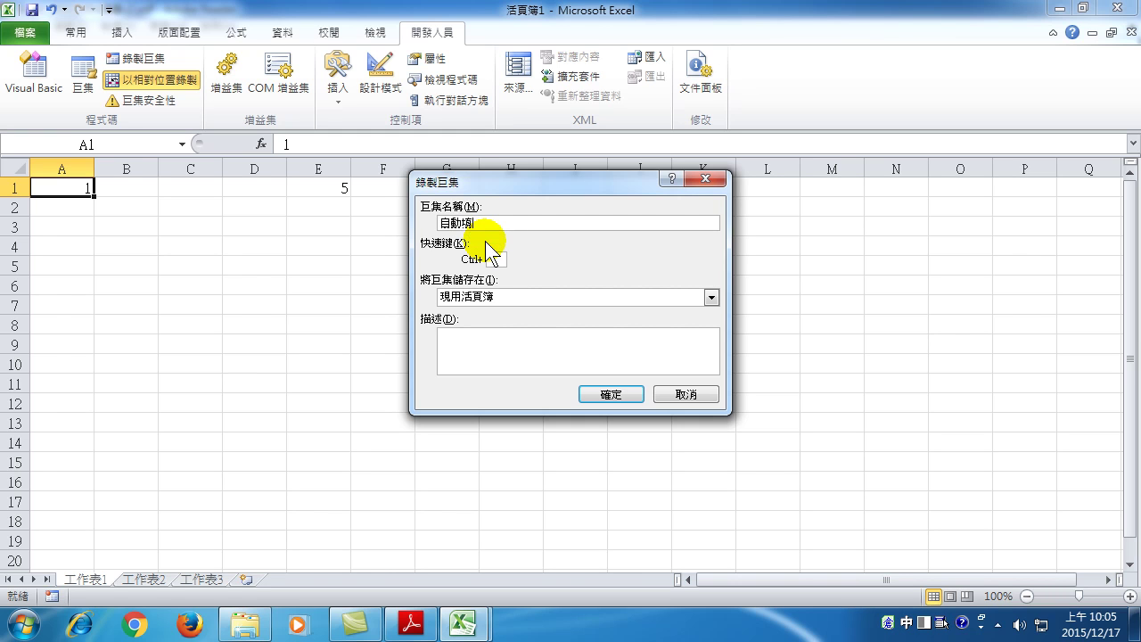
type("滿十格_")
type("20151217")
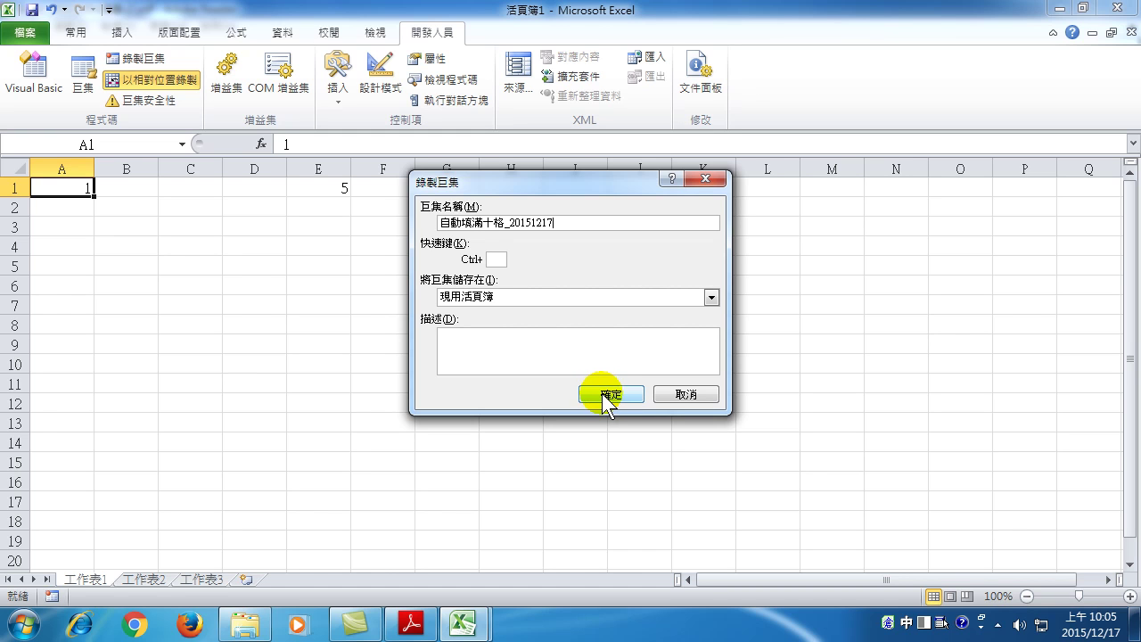
left_click(606, 395)
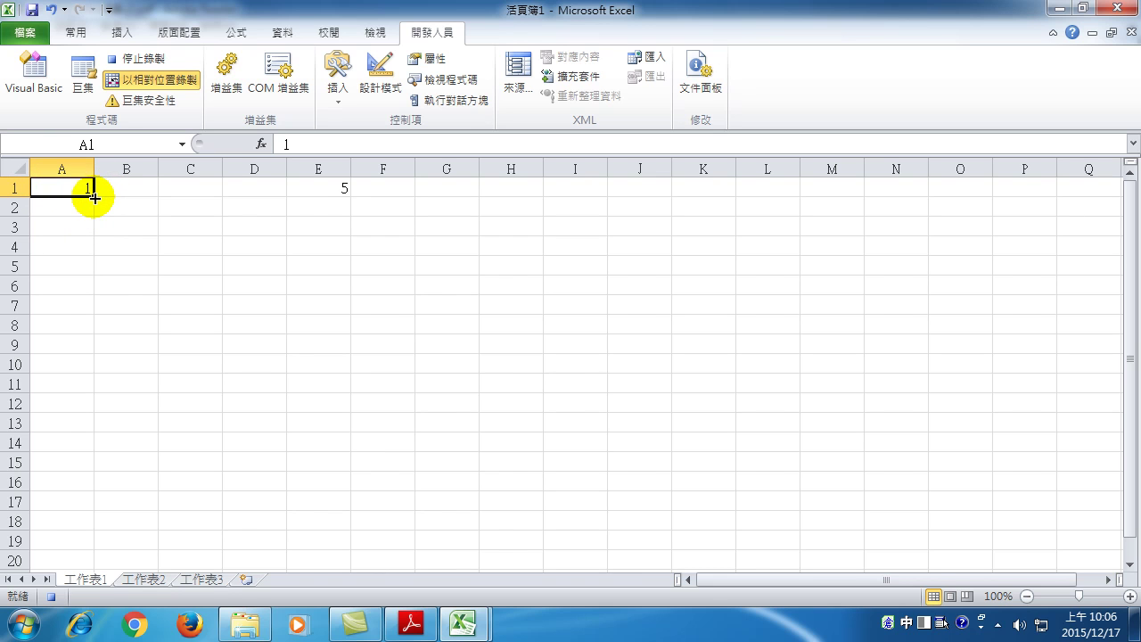
- Extend A1 down to A10 and choose Fill Series (以數列方式填滿) so it reads 1–10
left_click_drag(95, 197, 82, 369)
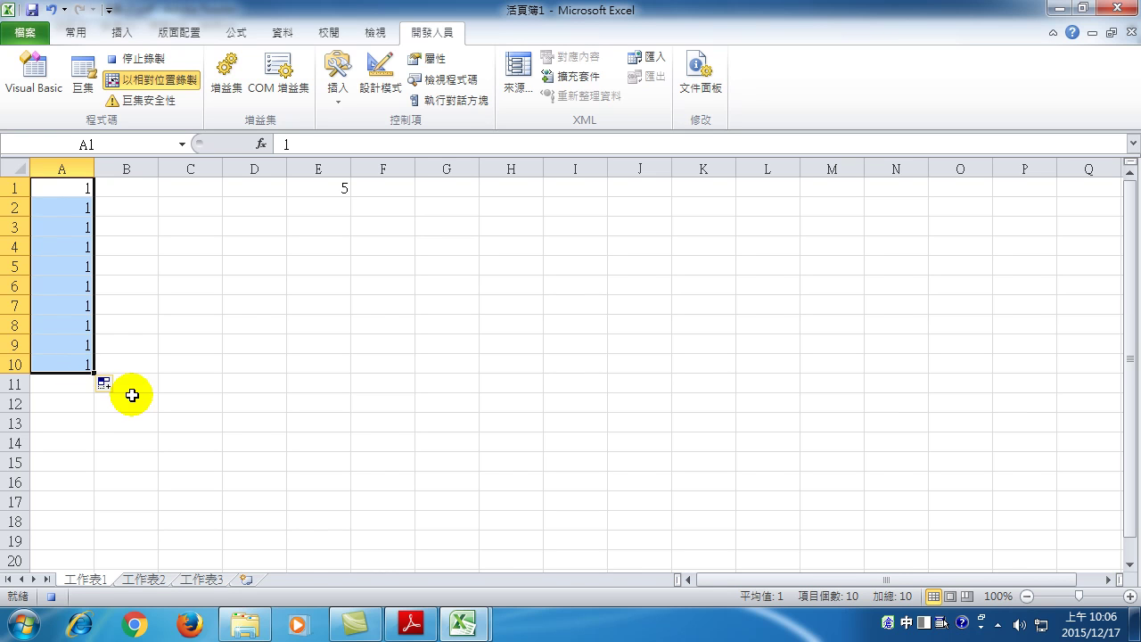
left_click(105, 383)
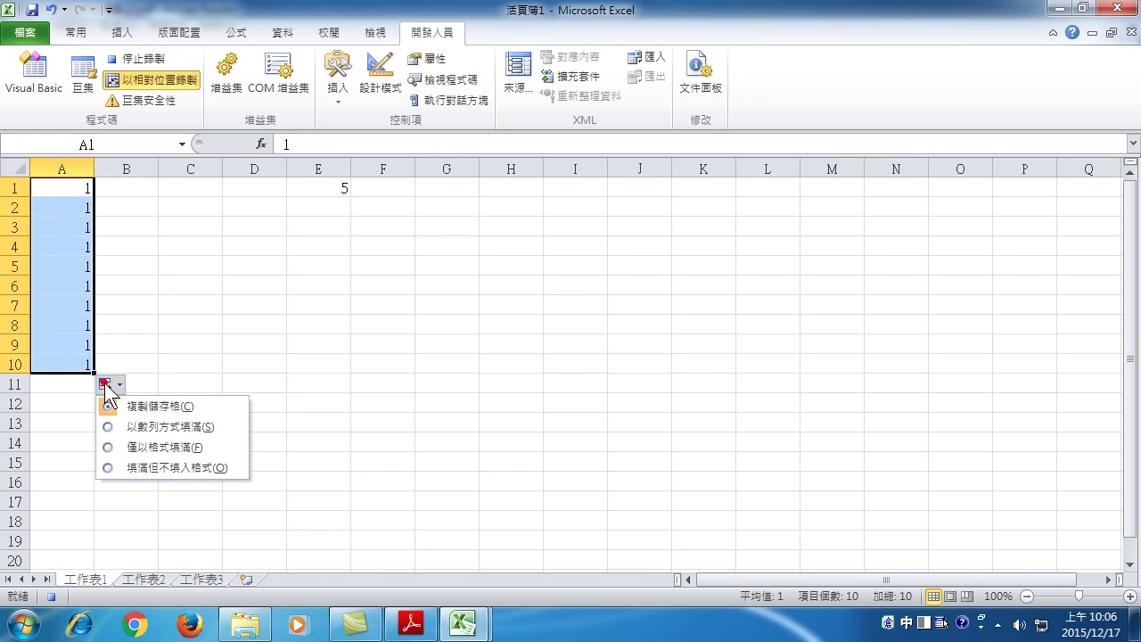
left_click(131, 424)
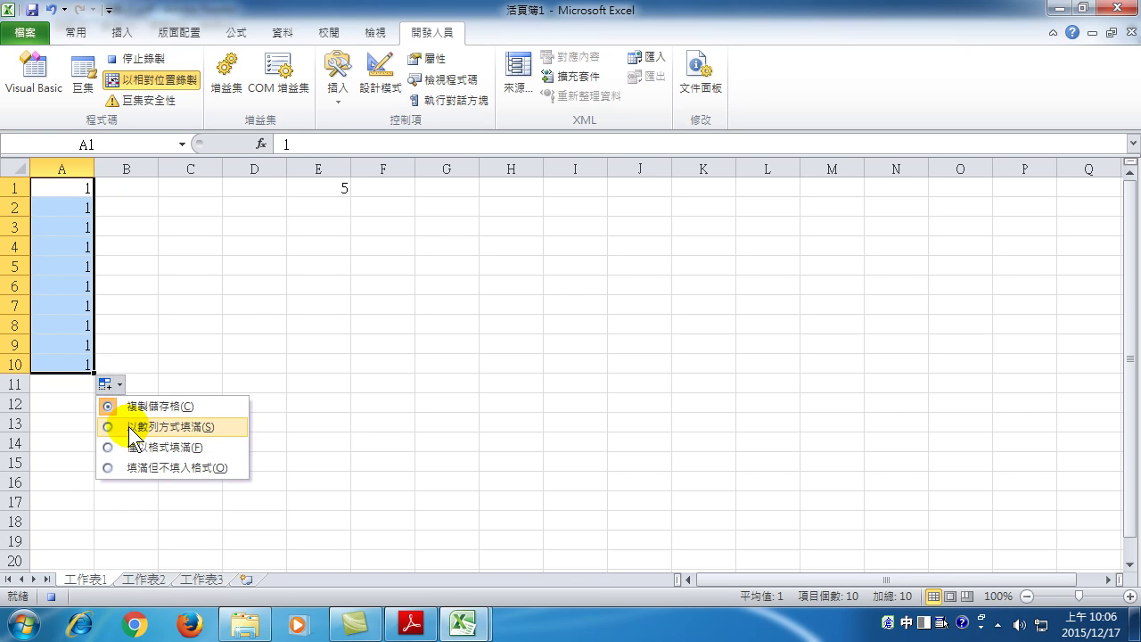
left_click(128, 426)
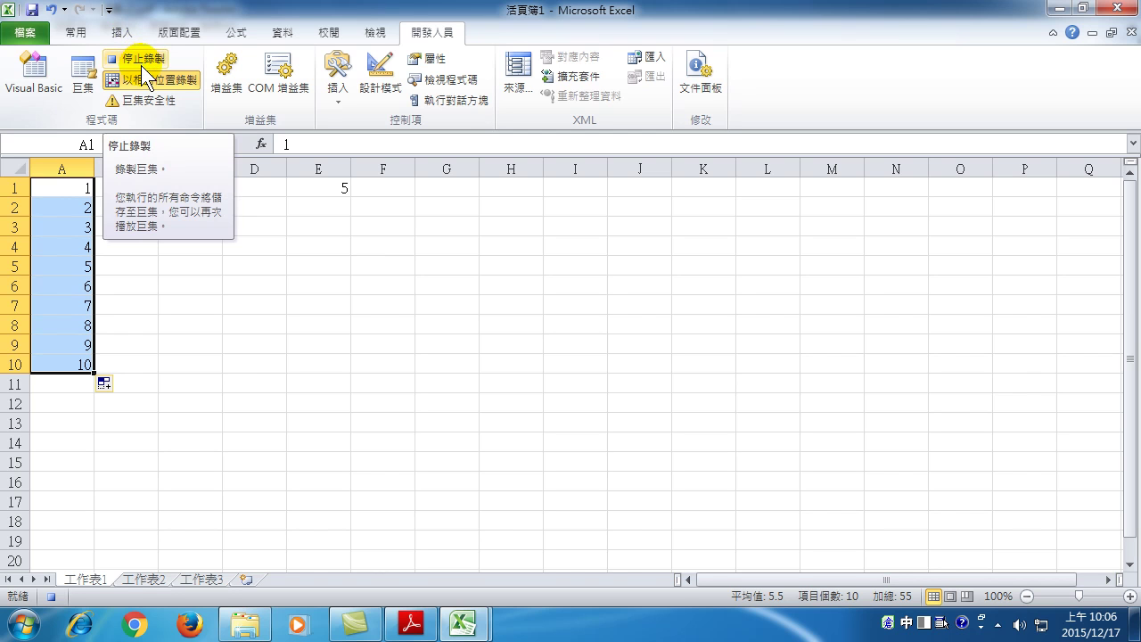
- Move the selection to cell C1, then stop the recording (停止錄製)
left_click(143, 76)
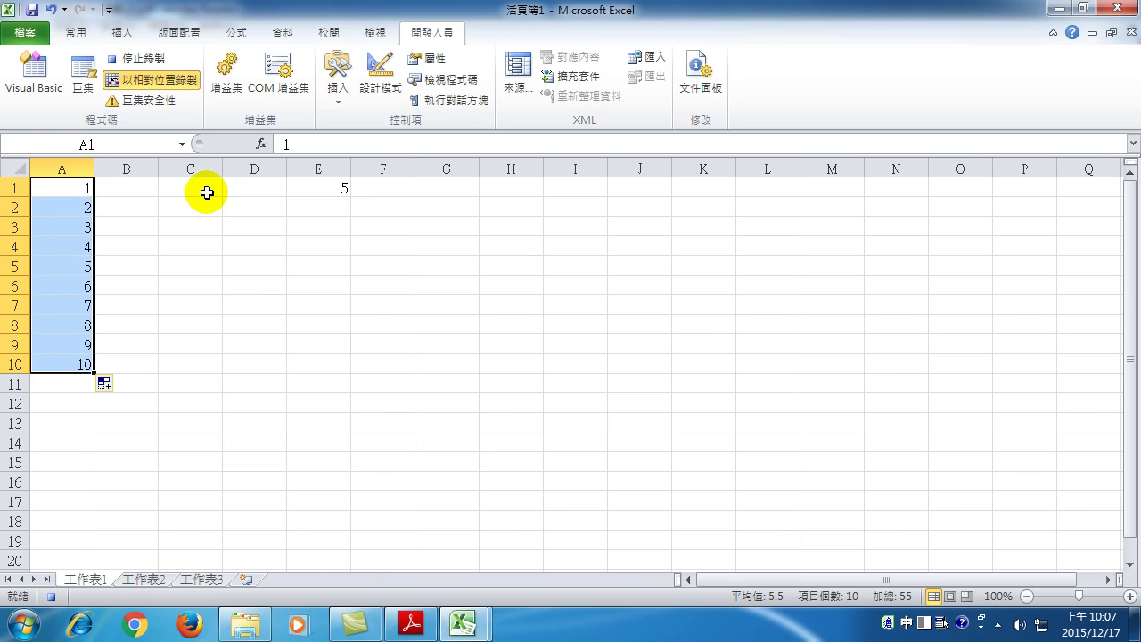
left_click(203, 191)
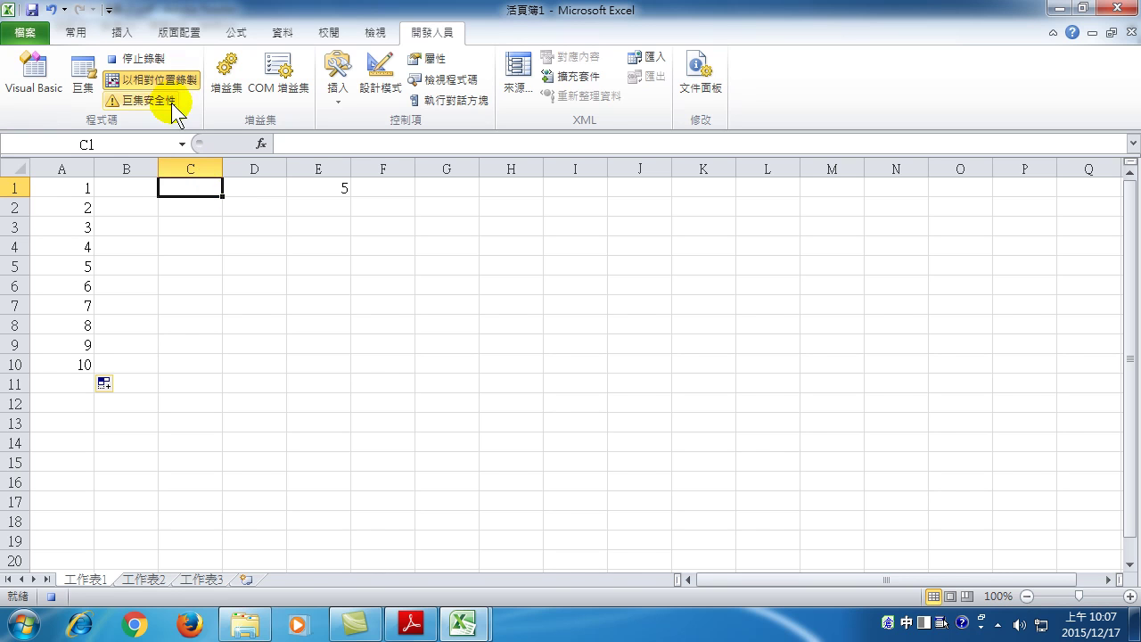
left_click(138, 64)
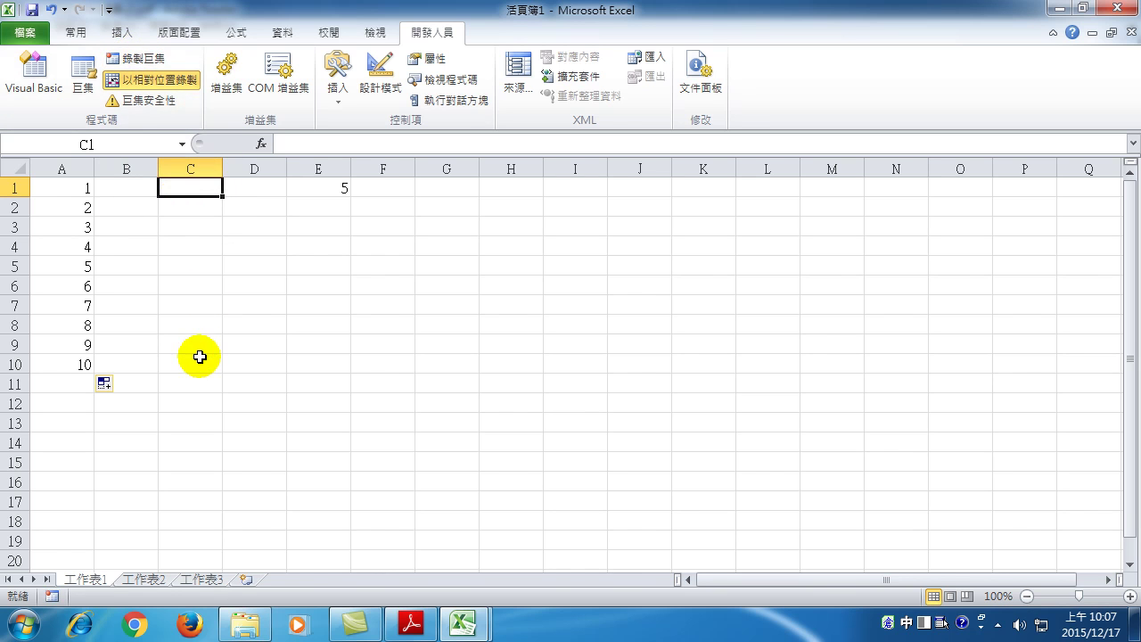
- Select cell E1 and open the Macro (巨集) dialog
left_click(319, 187)
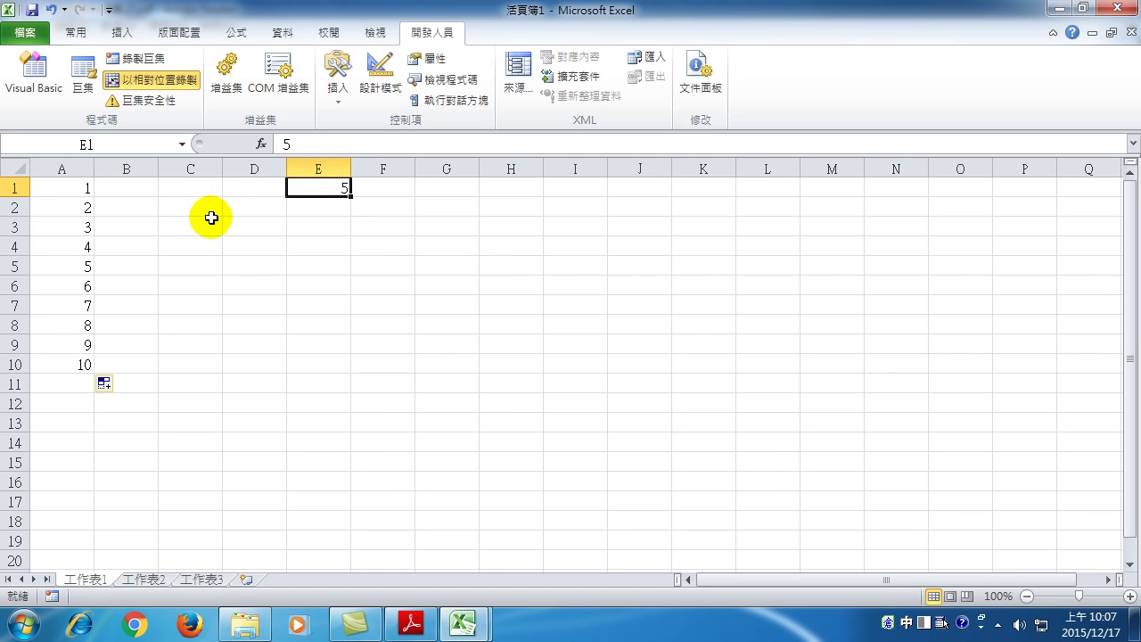
left_click(83, 80)
- Run 自動填滿十格_20151217 from E1, filling E1:E10 with 5 through 14
left_click(459, 218)
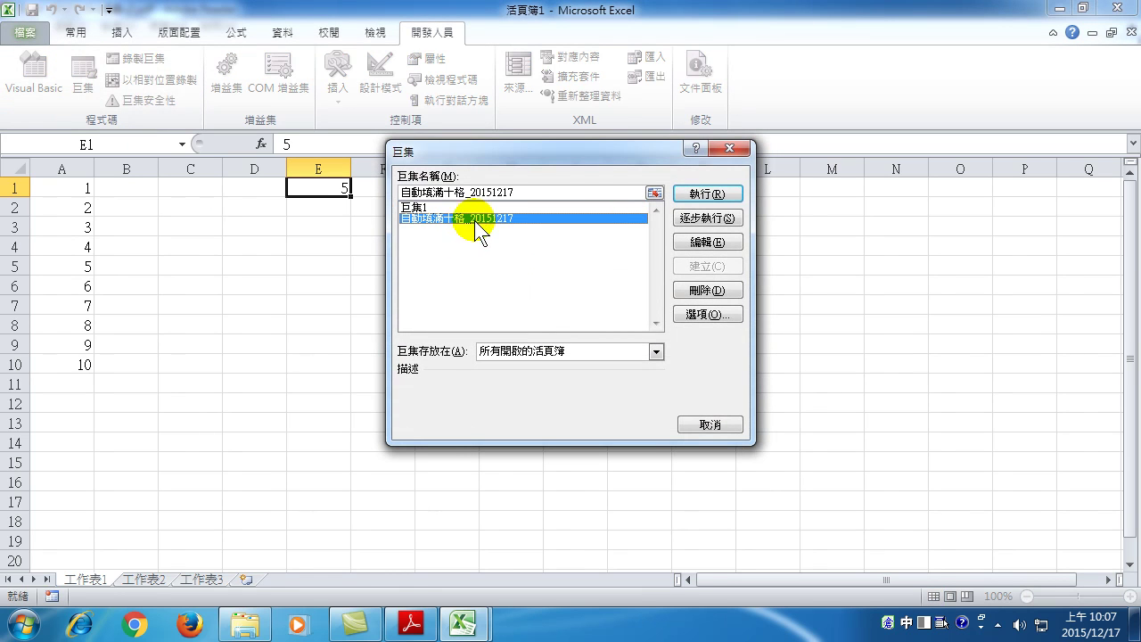
left_click(699, 194)
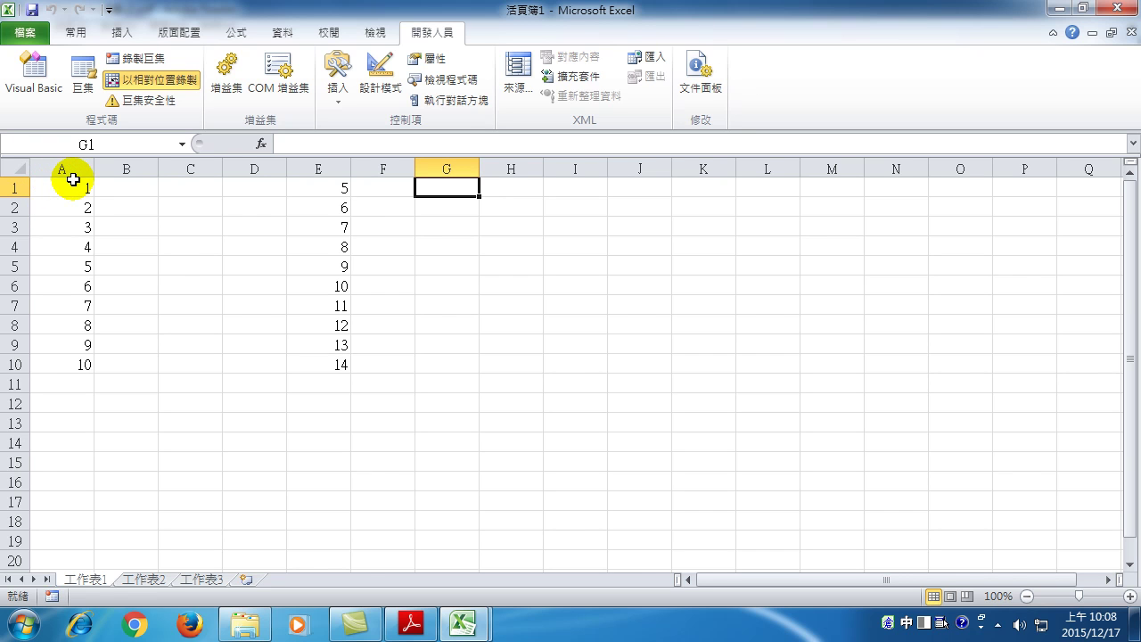
left_click(71, 182)
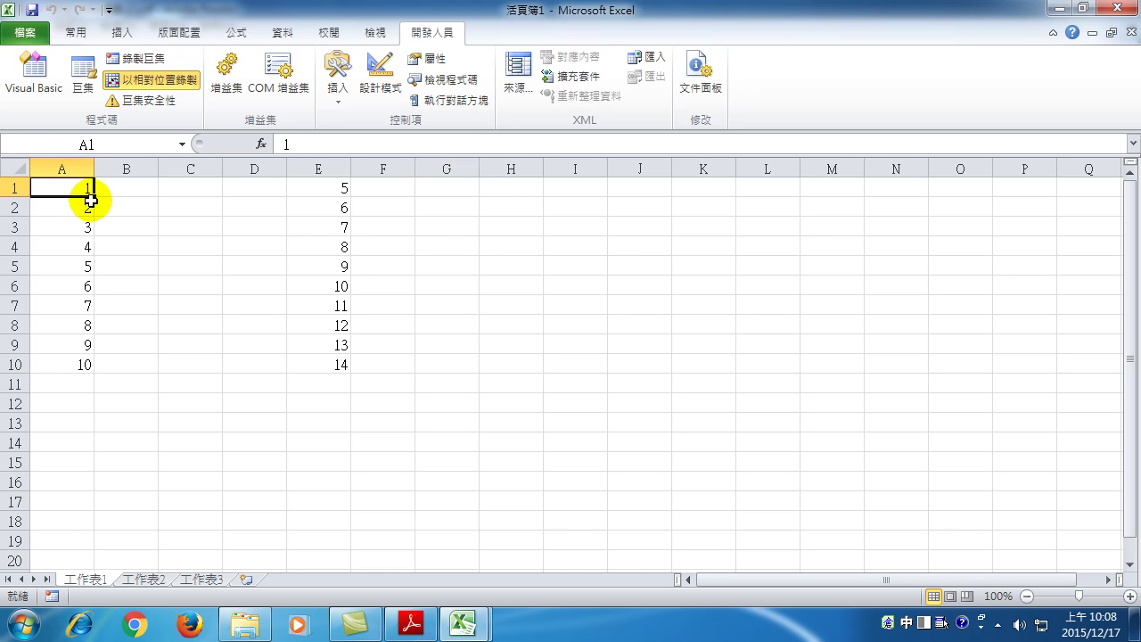
left_click_drag(94, 195, 89, 369)
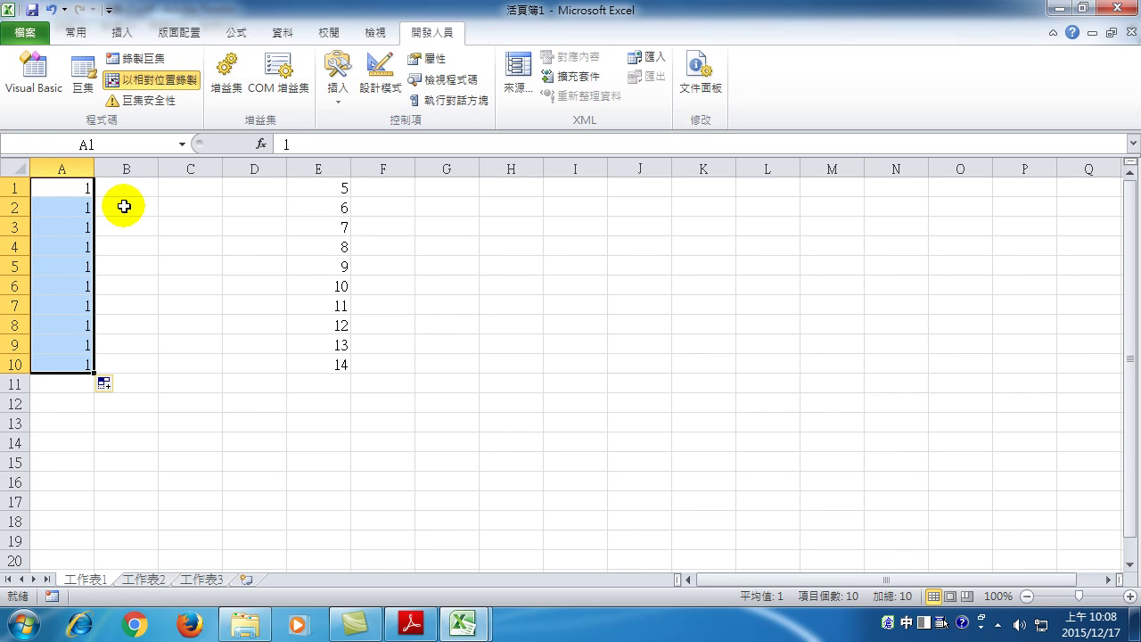
key("ctrl+z")
left_click(200, 187)
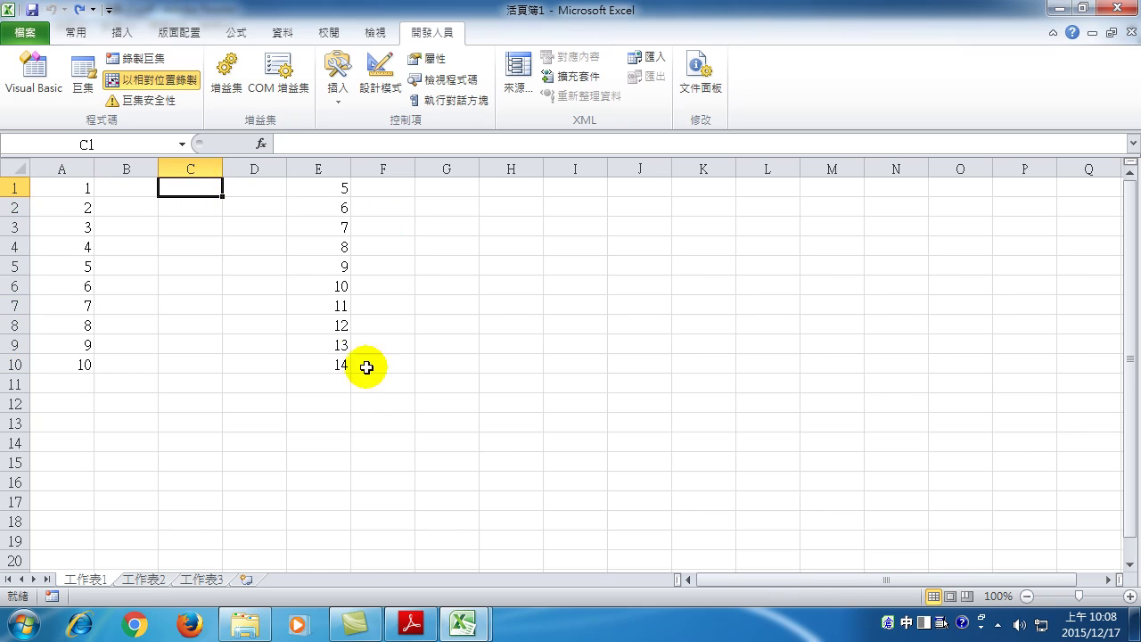
left_click(442, 185)
left_click(442, 185)
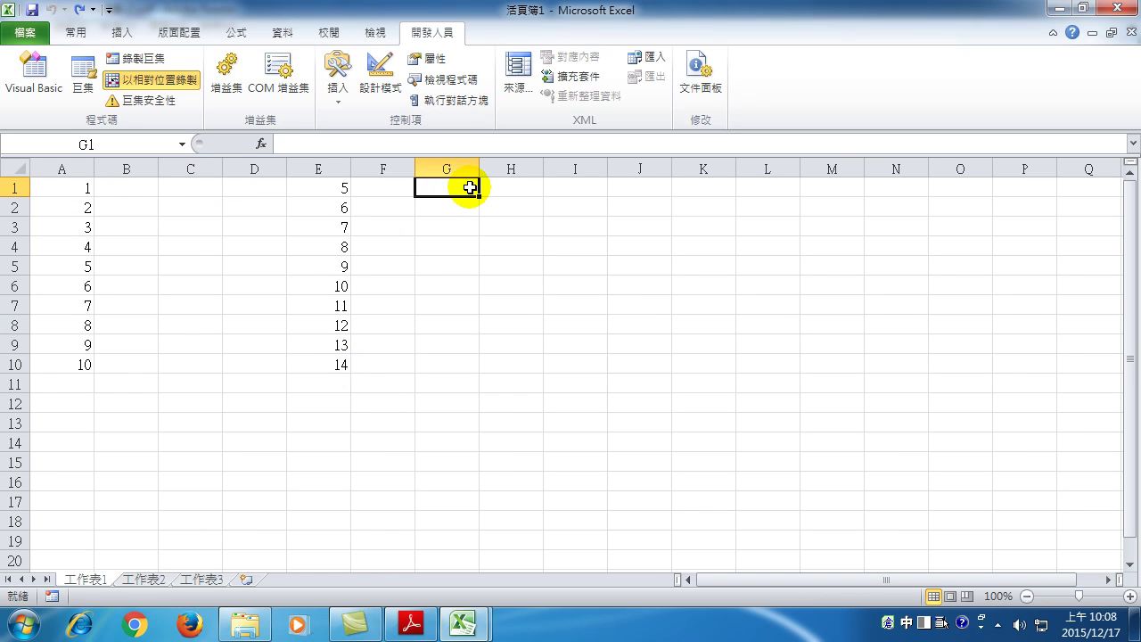